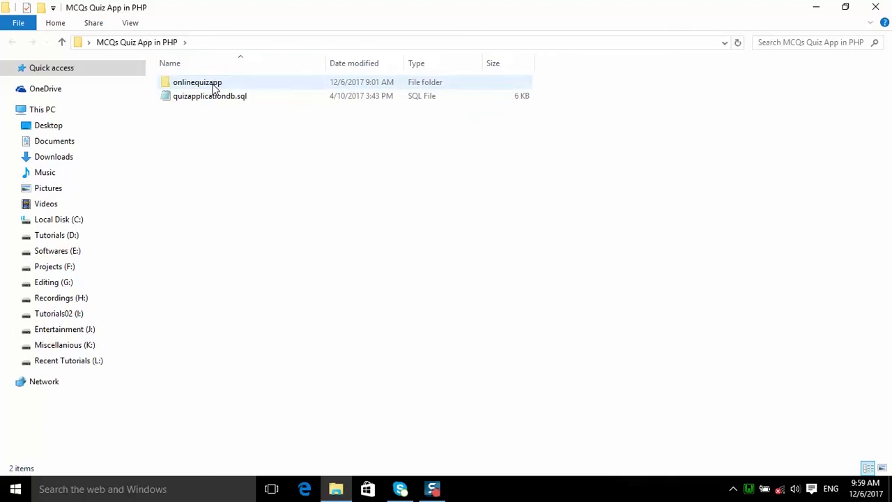
click(214, 84)
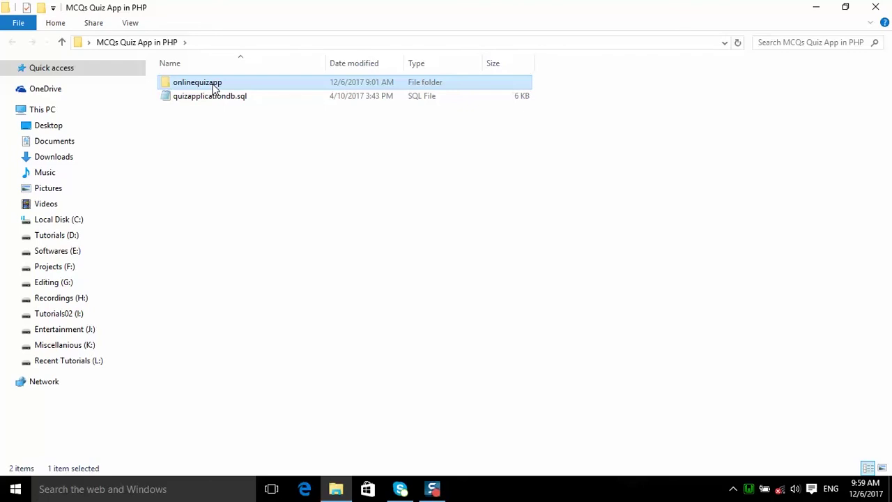
click(75, 223)
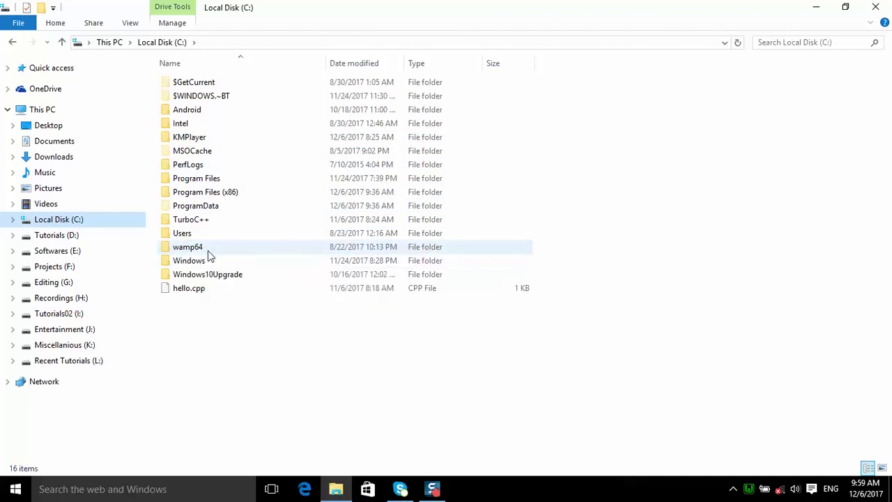
double_click(208, 250)
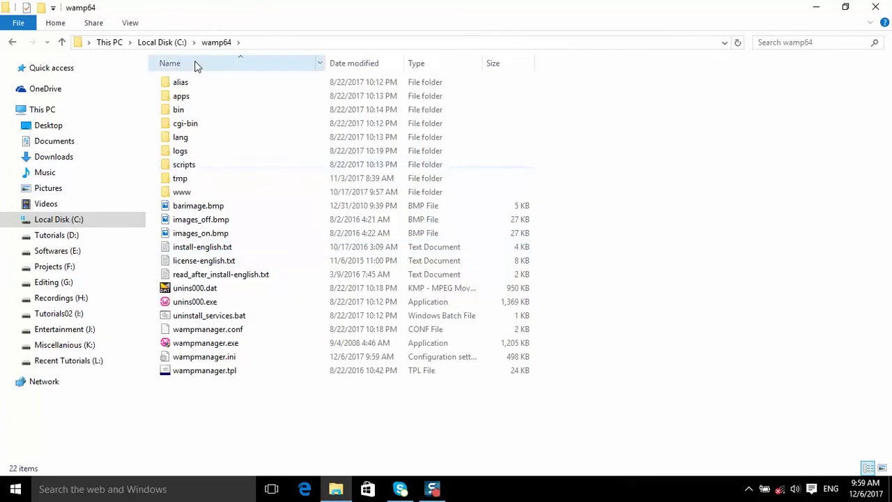
double_click(201, 197)
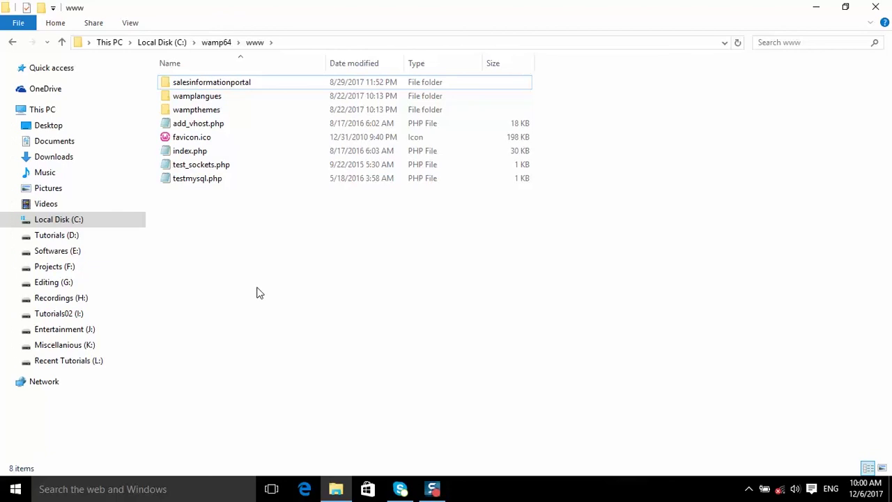
key(ctrl+v)
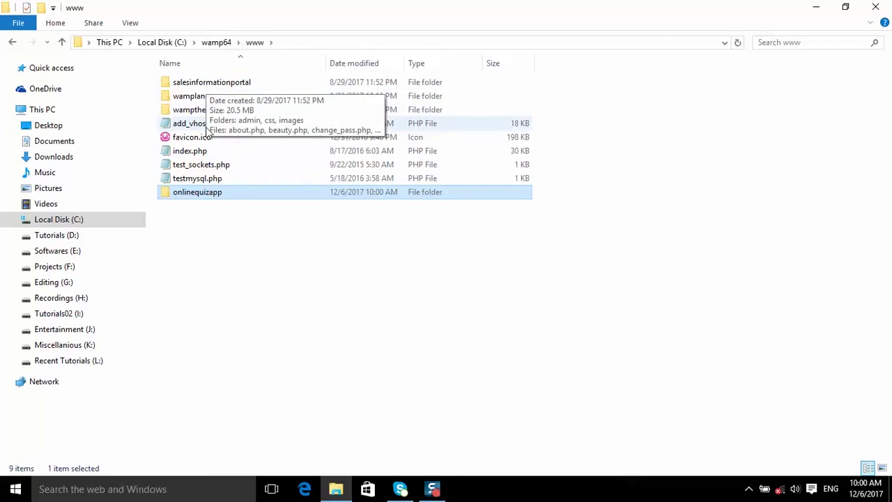
Open the copied onlinequizapp folder in www to check its contents, then close File Explorer.
drag(333, 189, 211, 168)
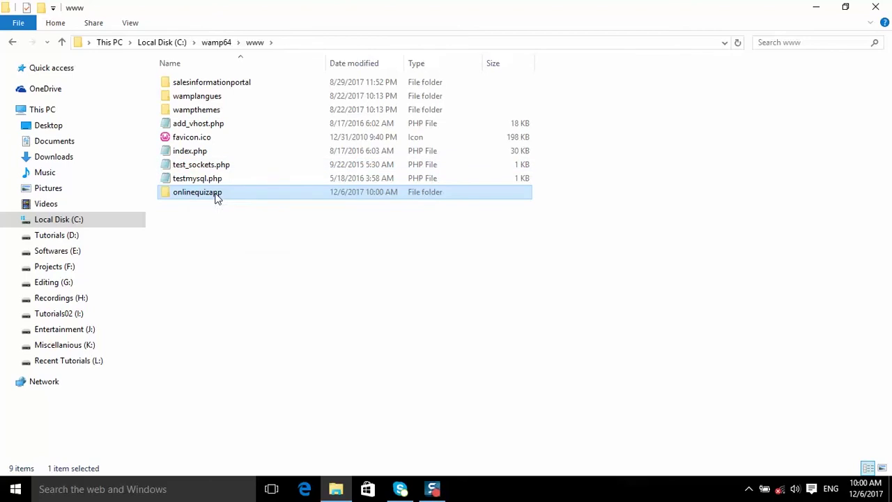
double_click(216, 196)
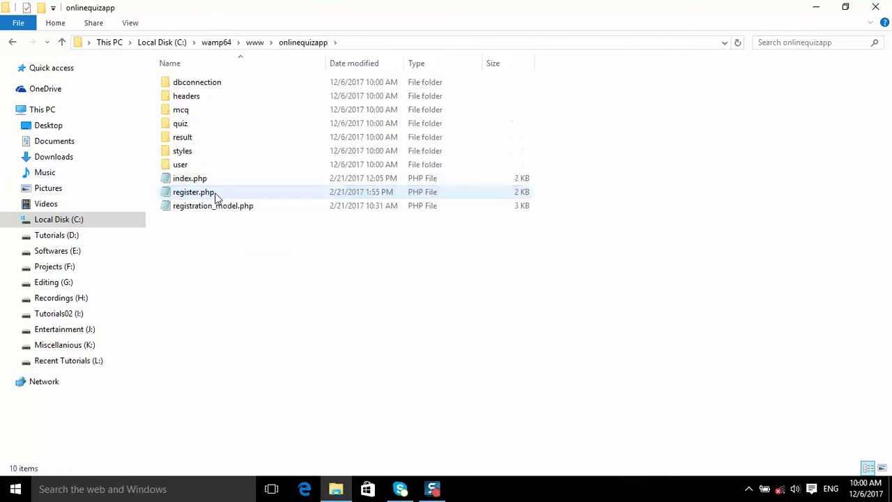
click(876, 9)
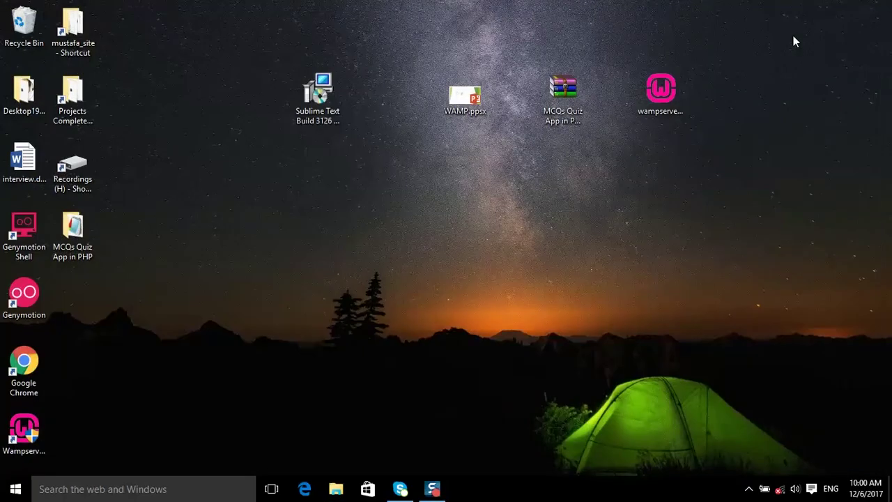
click(509, 222)
double_click(83, 225)
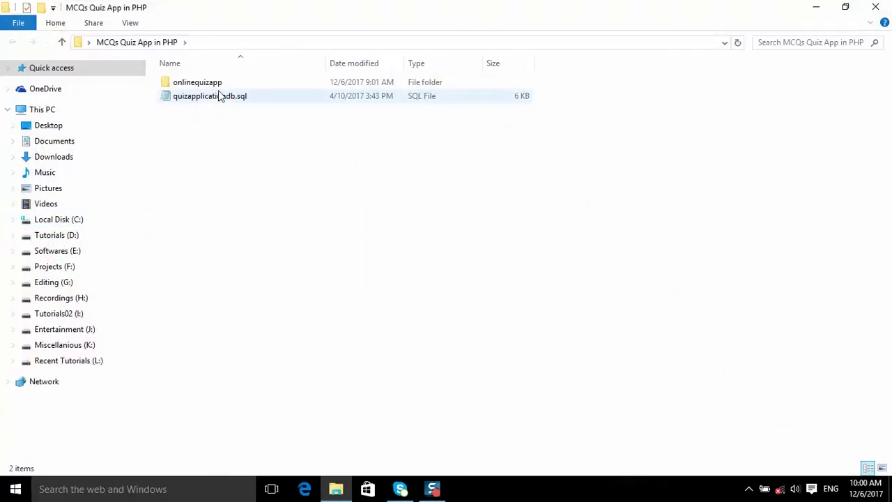
click(211, 105)
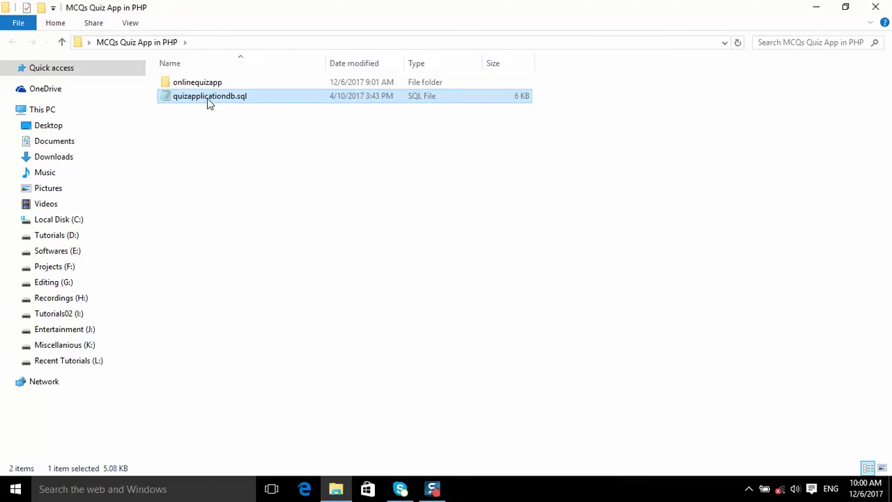
key(F2)
key(ctrl+c)
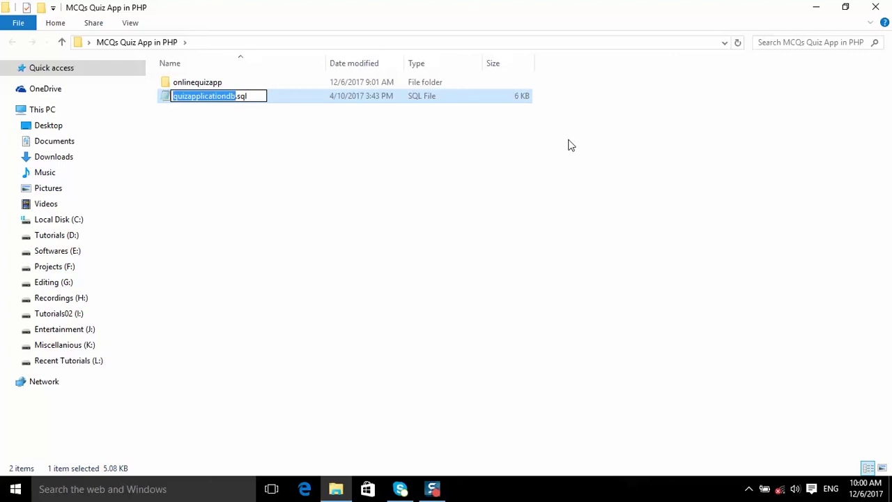
click(875, 7)
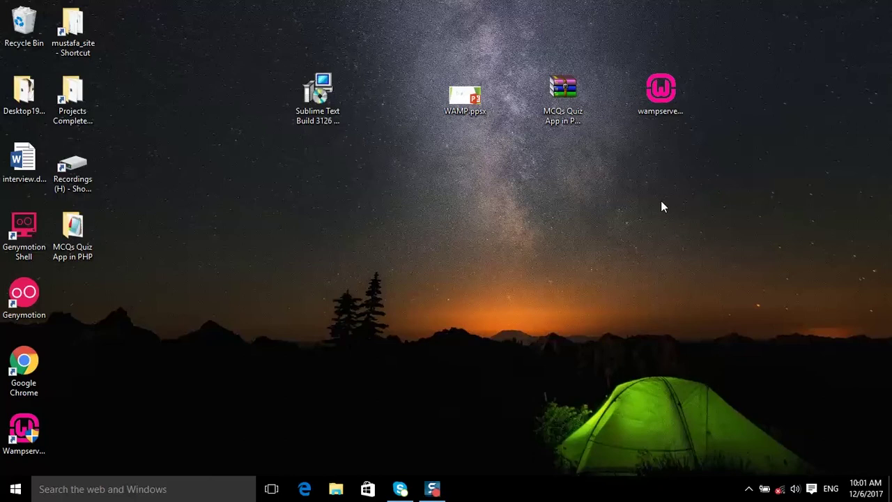
Launch phpMyAdmin from the WampServer tray menu to reach its login page.
click(750, 491)
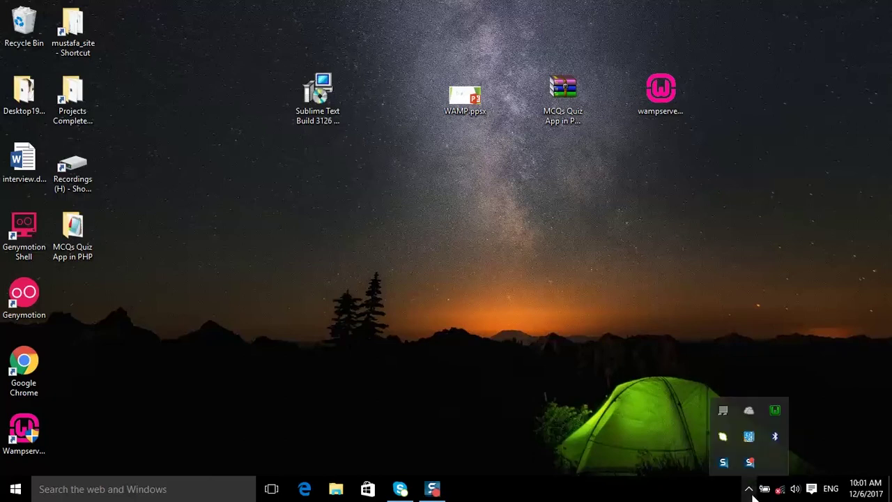
click(774, 412)
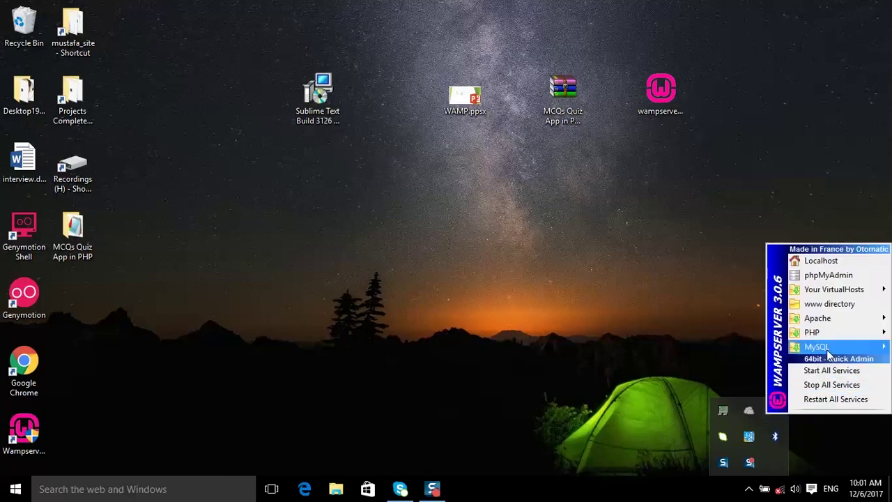
click(831, 275)
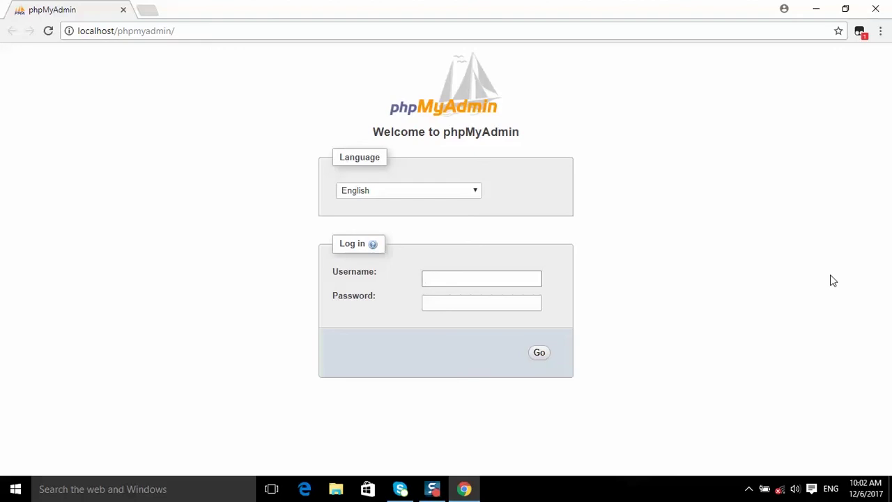
Log in to phpMyAdmin as root with a blank password.
text(root)
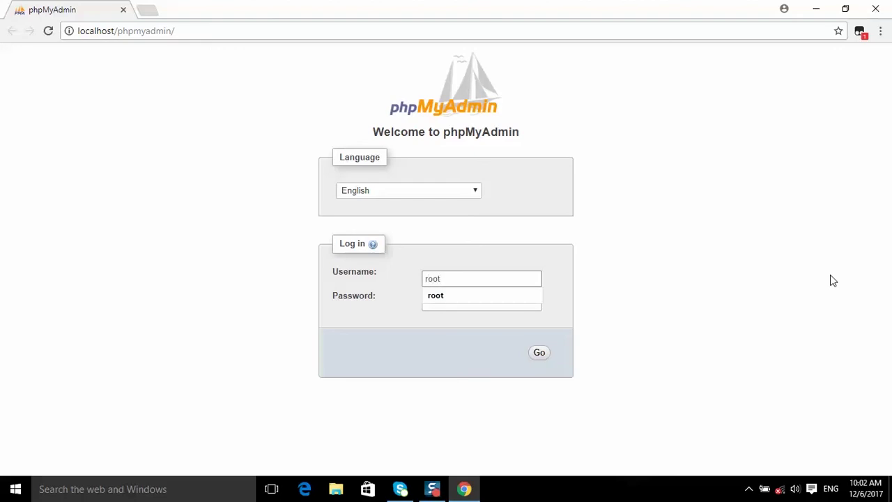
click(696, 299)
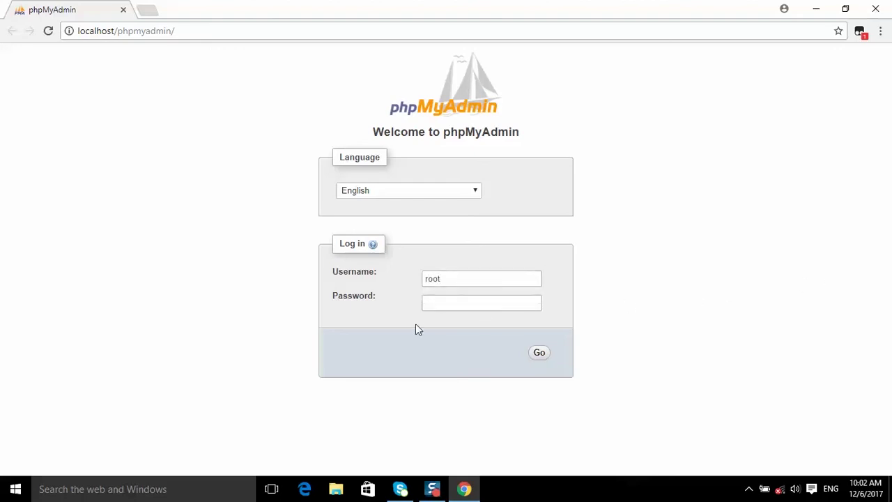
click(432, 281)
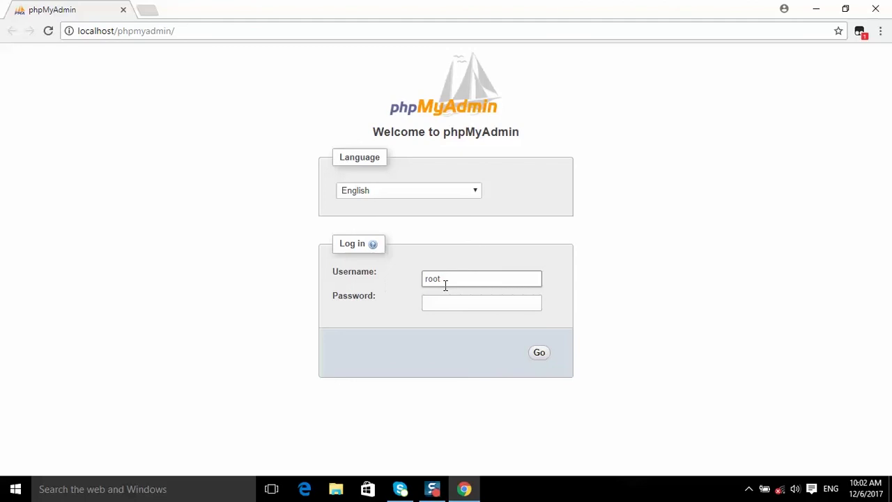
click(328, 295)
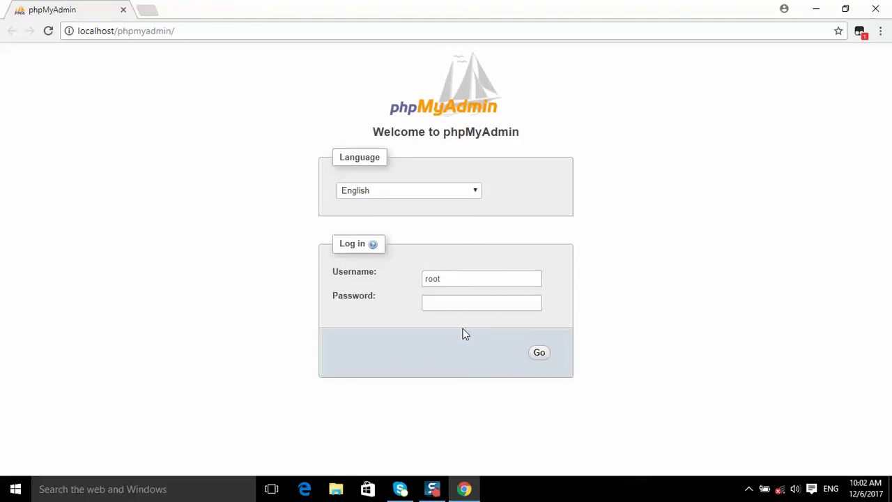
click(540, 354)
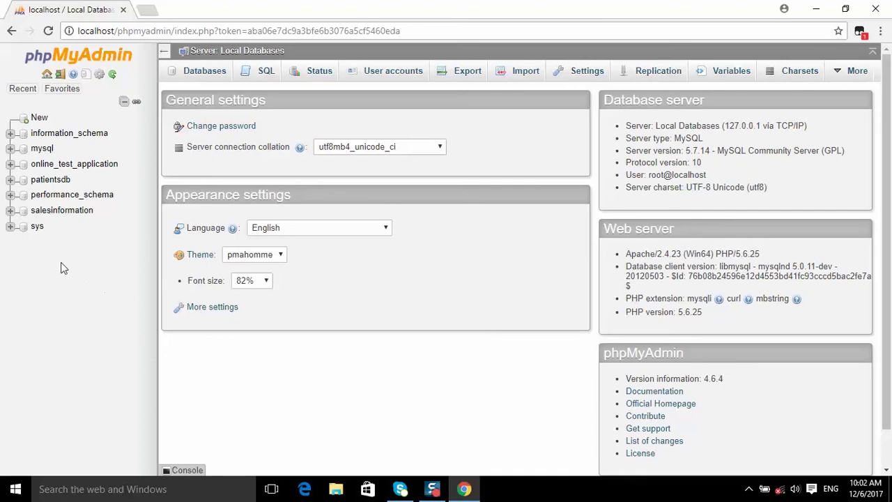
Create a database named quizapplicationdb and open its empty structure page.
click(39, 118)
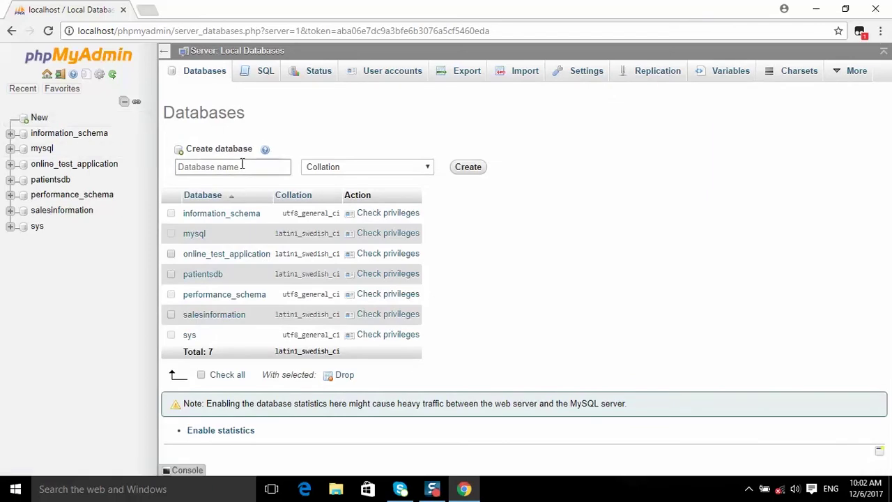
click(241, 164)
key(ctrl+v)
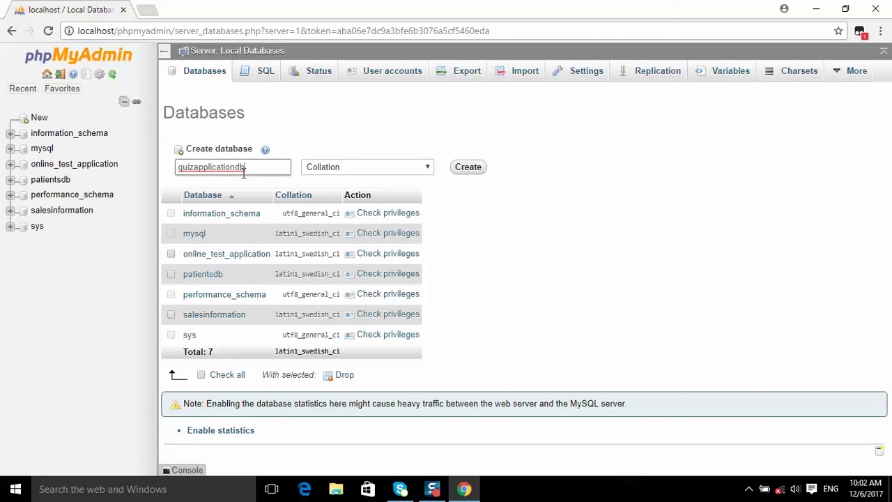
click(469, 171)
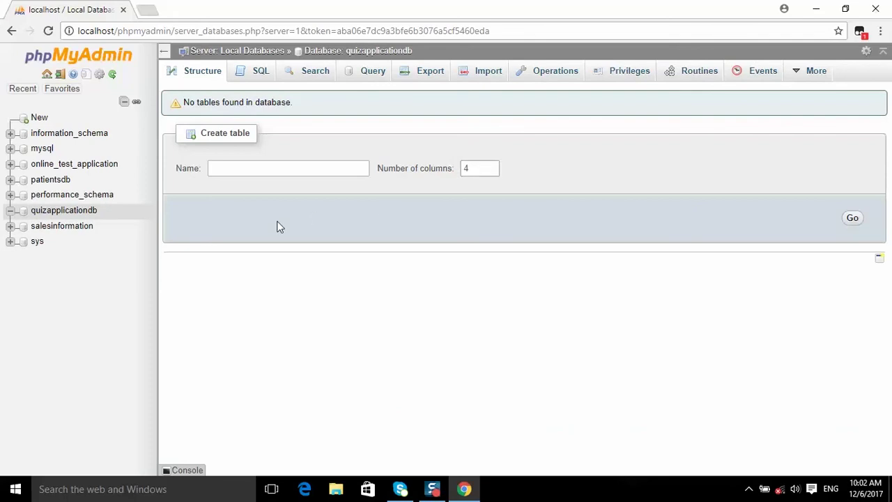
click(72, 217)
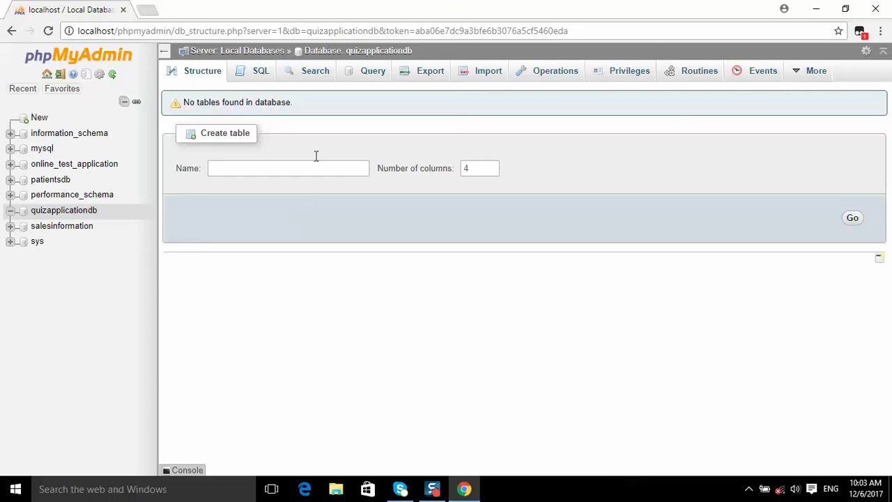
Import quizapplicationdb.sql from the Desktop's MCQs Quiz App in PHP folder into quizapplicationdb.
click(488, 73)
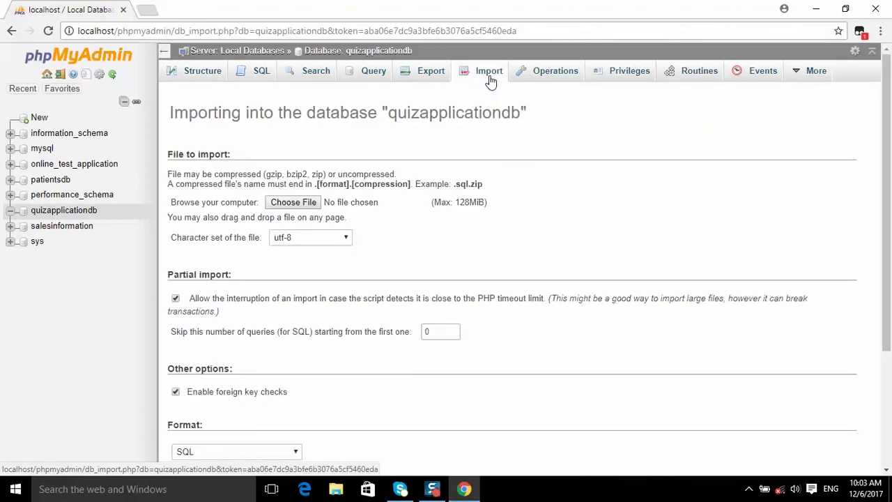
click(289, 202)
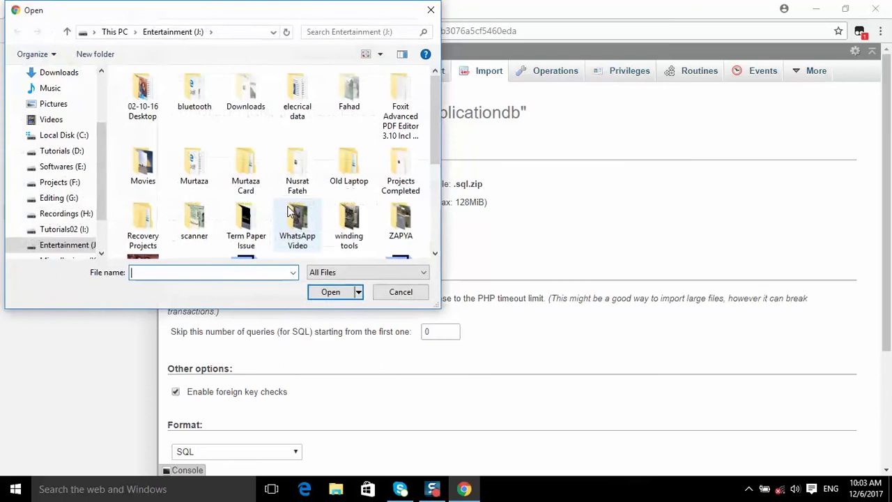
click(61, 96)
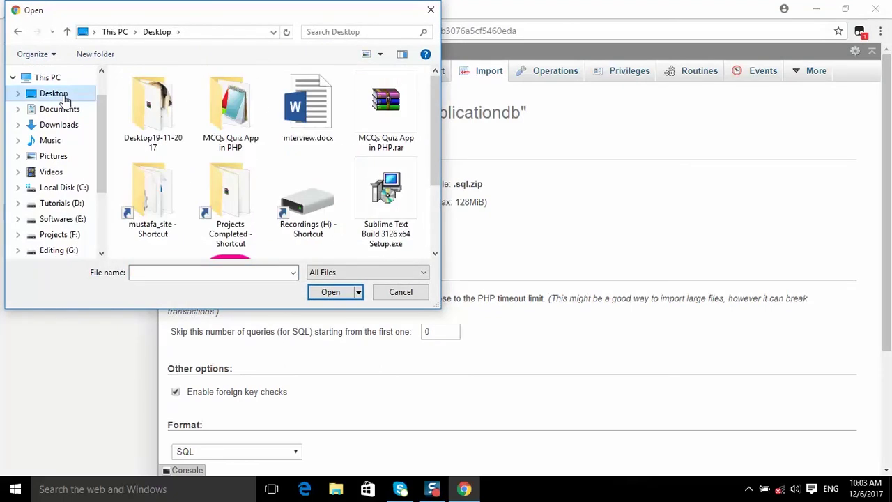
double_click(234, 119)
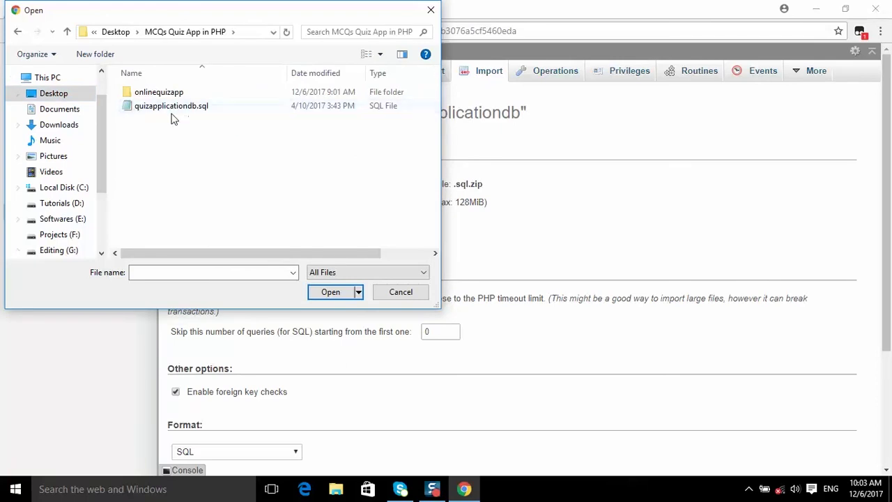
click(173, 111)
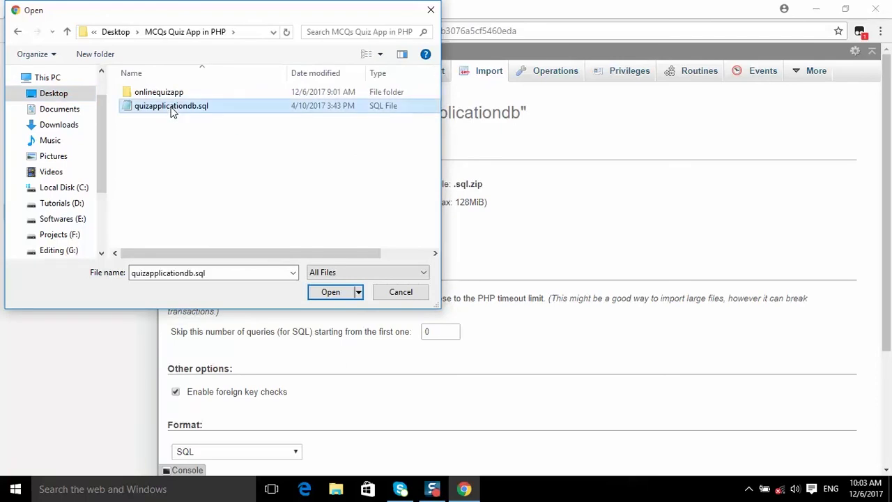
click(324, 292)
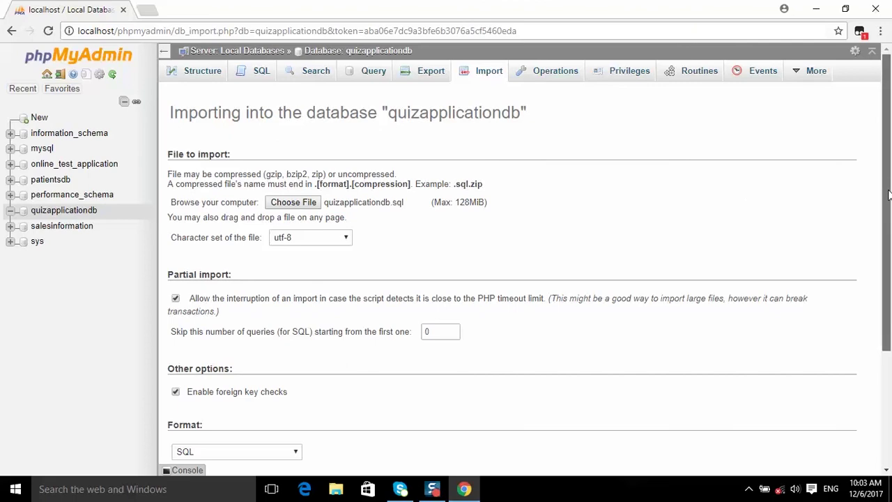
drag(888, 186, 890, 337)
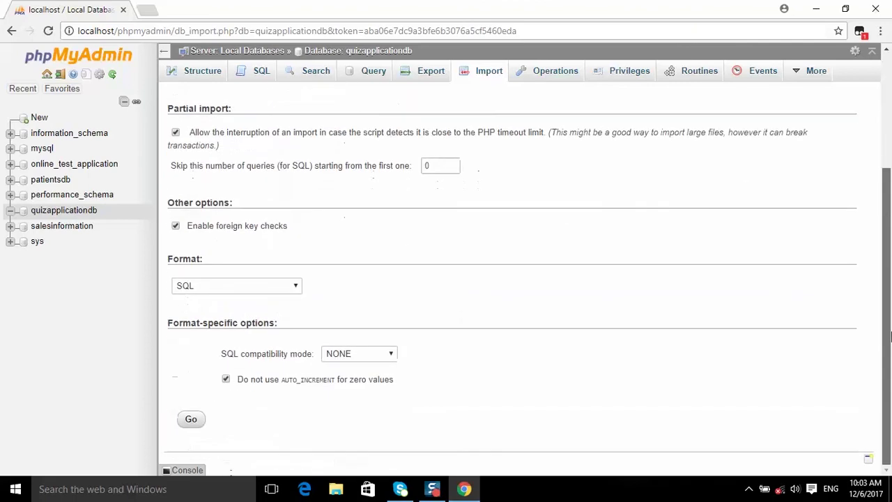
click(188, 420)
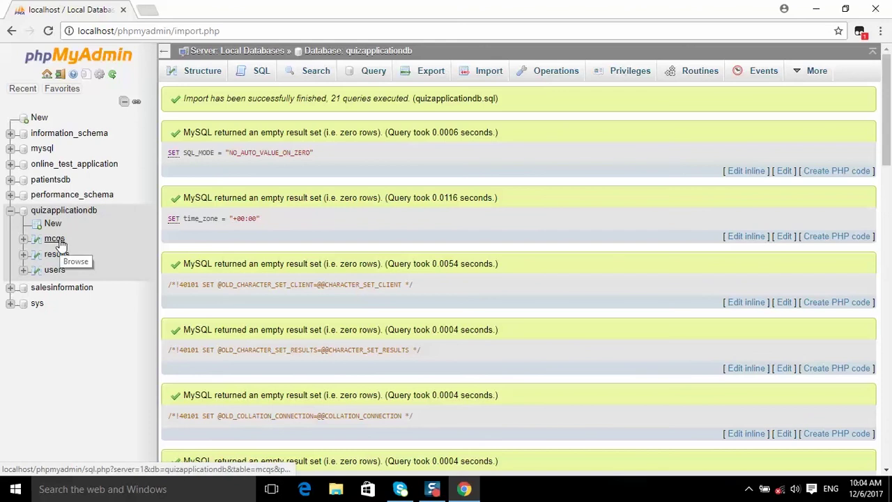
Browse the mcqs, results and users tables, ending on the three user rows.
click(60, 241)
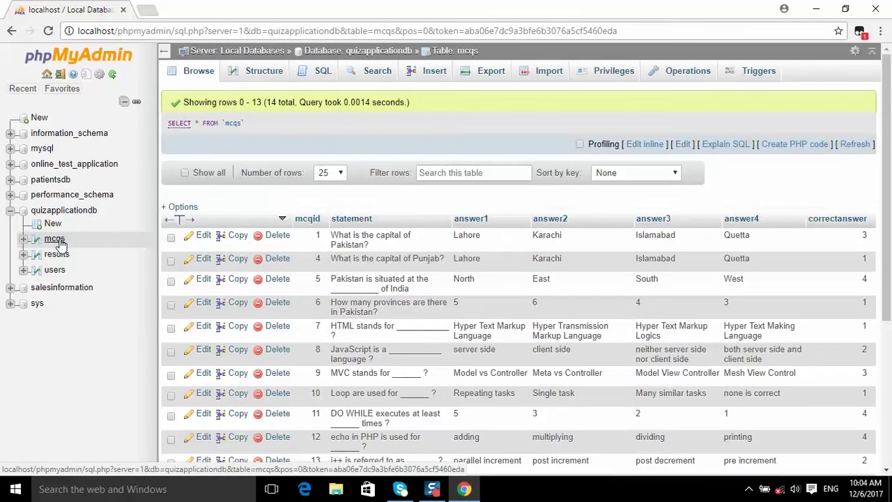
click(59, 256)
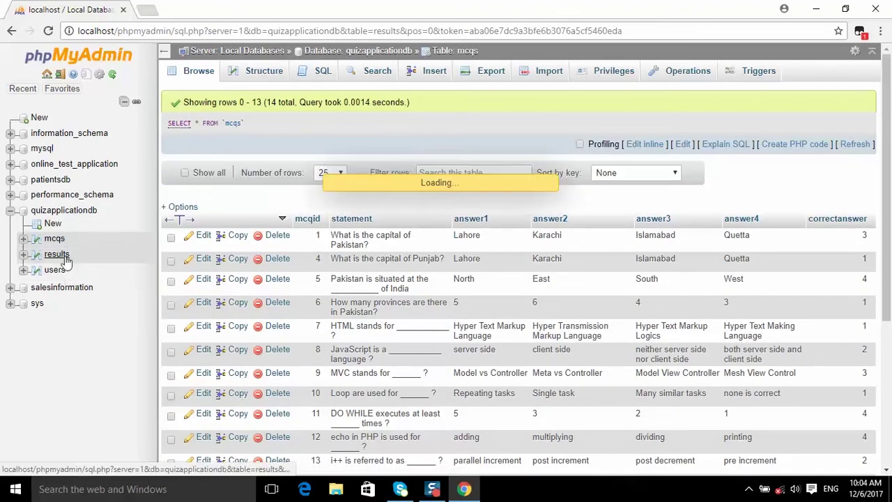
click(55, 271)
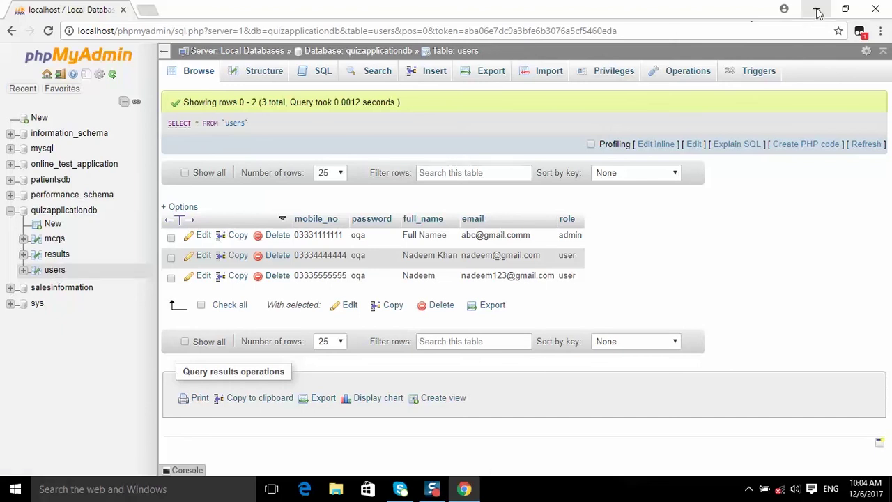
Close the phpMyAdmin browser window and relaunch Google Chrome from its desktop shortcut.
click(875, 10)
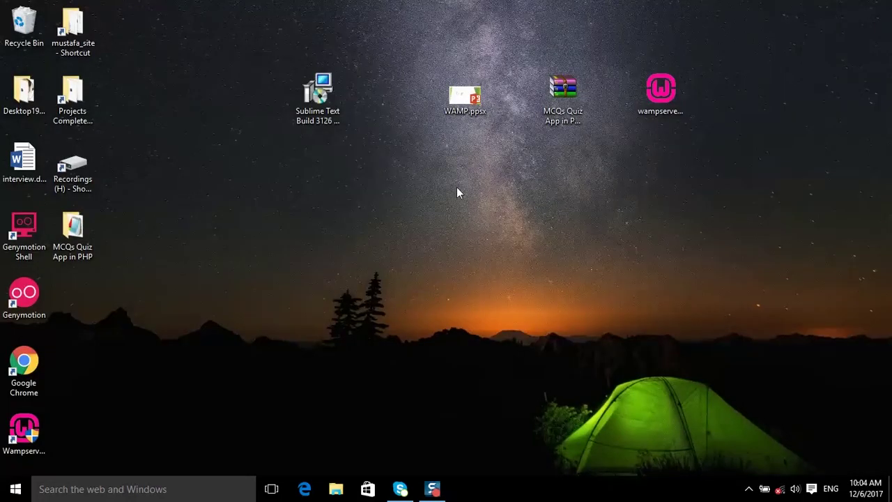
double_click(76, 229)
click(42, 361)
double_click(42, 356)
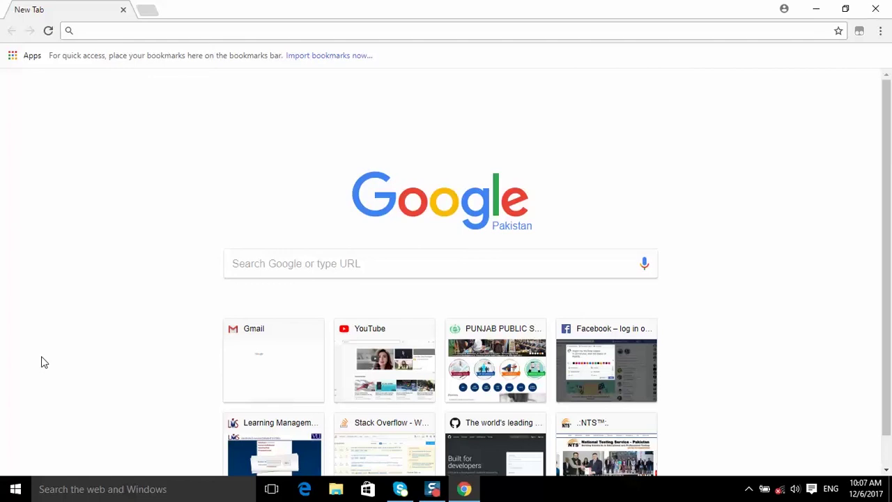
Load localhost/onlinequizapp in Chrome to show the quiz app's Login Form.
text(loca)
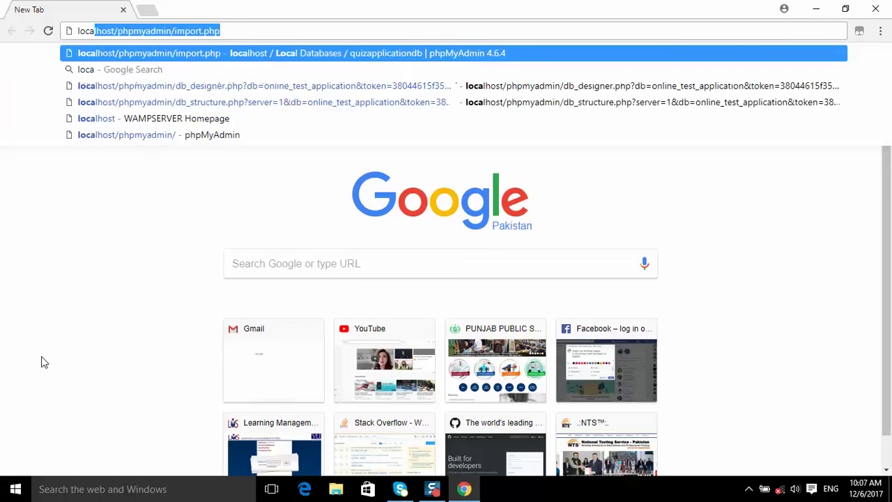
text(lhost/)
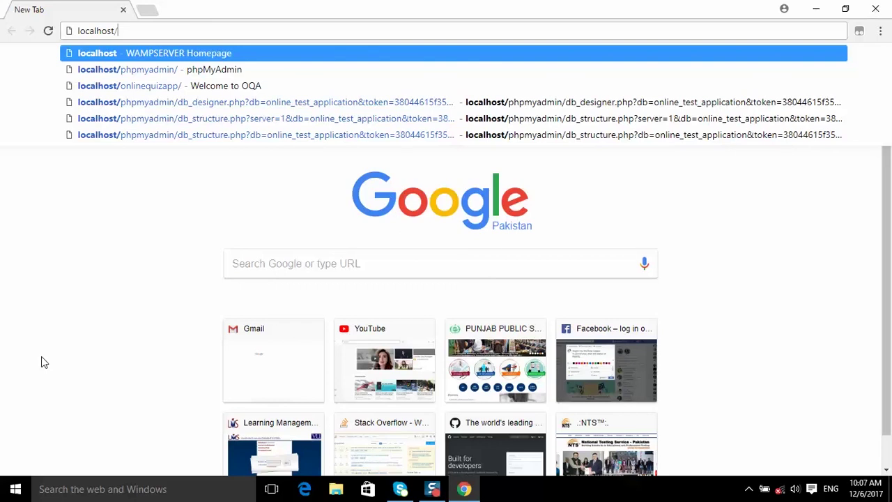
text(o)
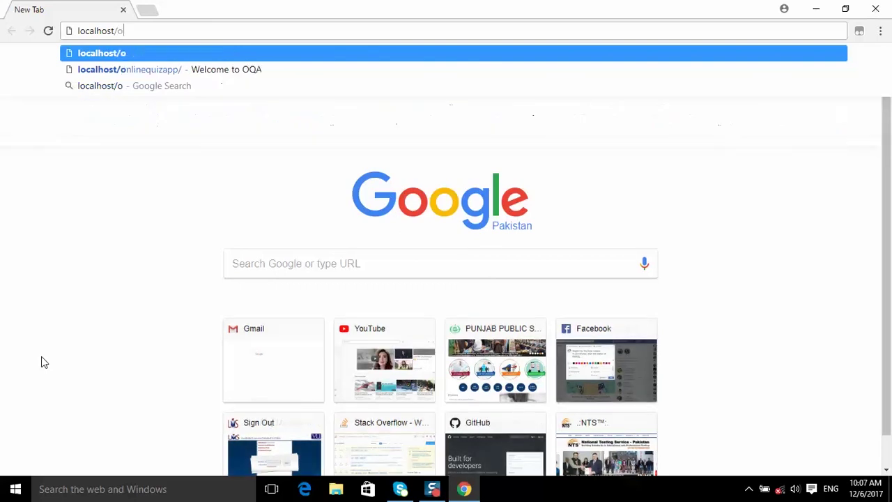
text(nlin)
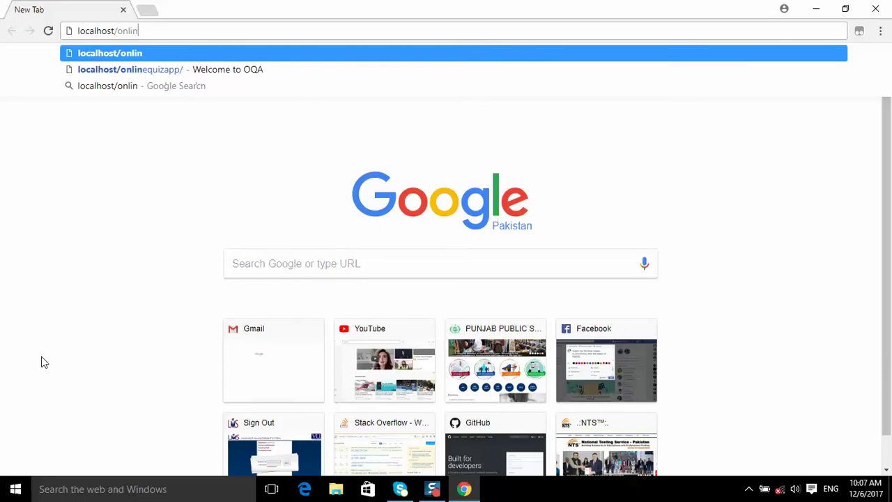
text(equizapp)
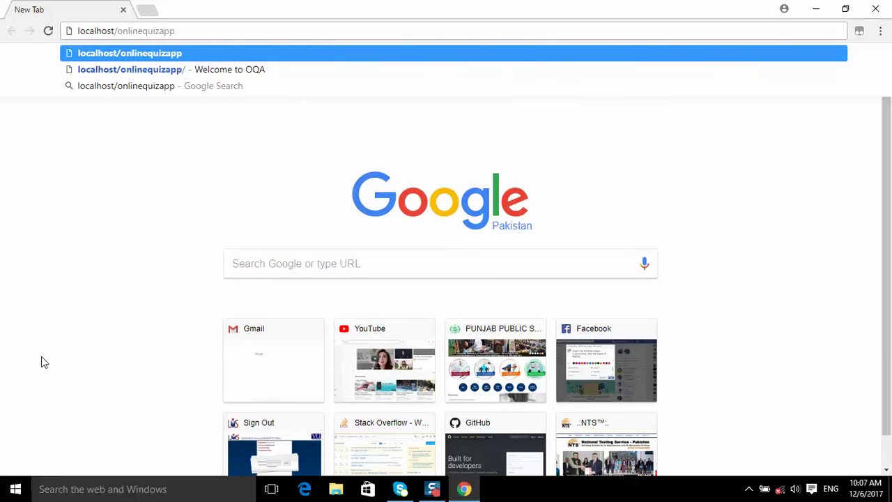
key(Return)
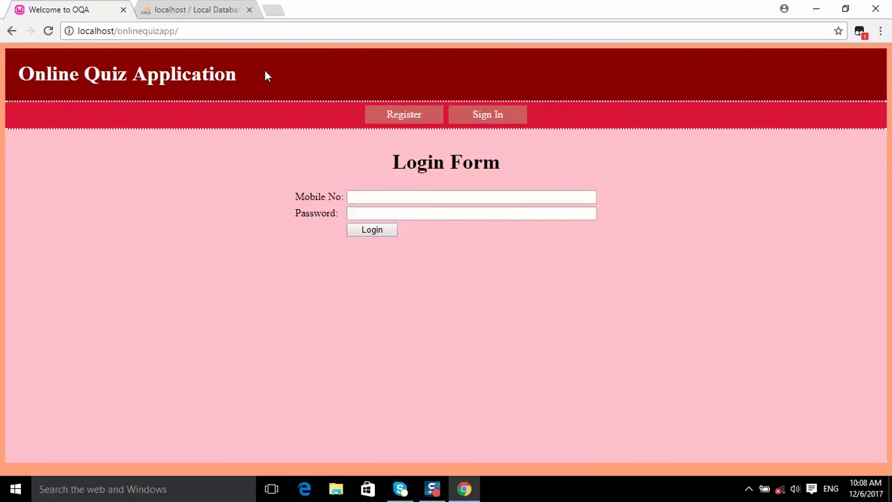
click(196, 10)
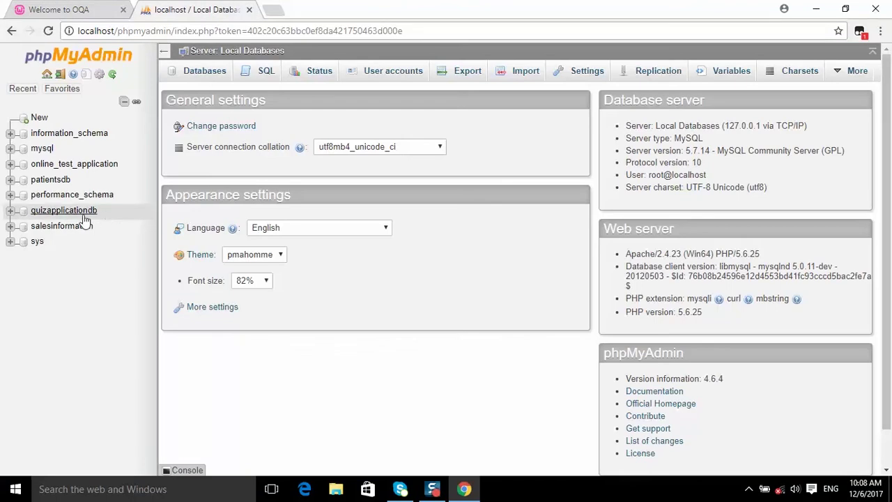
click(61, 215)
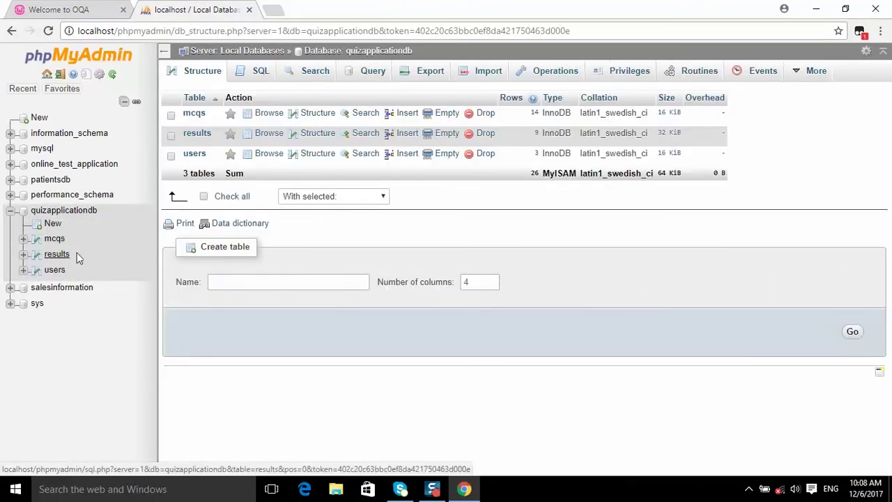
click(55, 271)
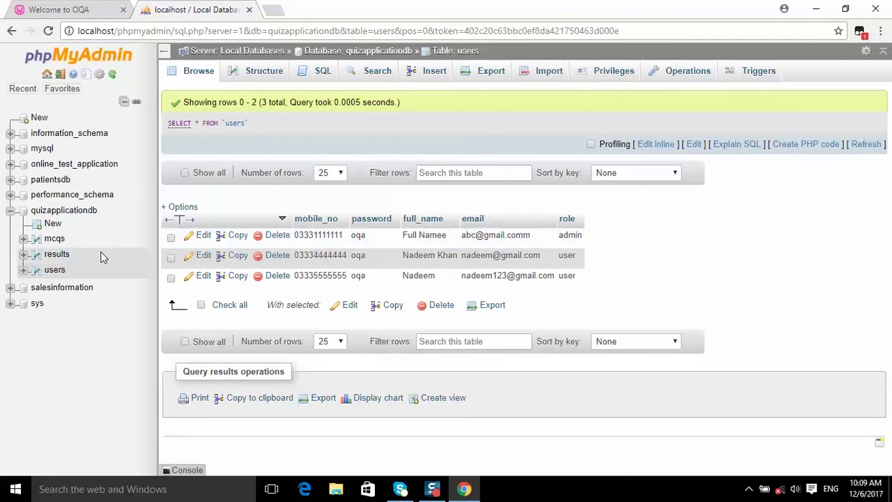
click(53, 240)
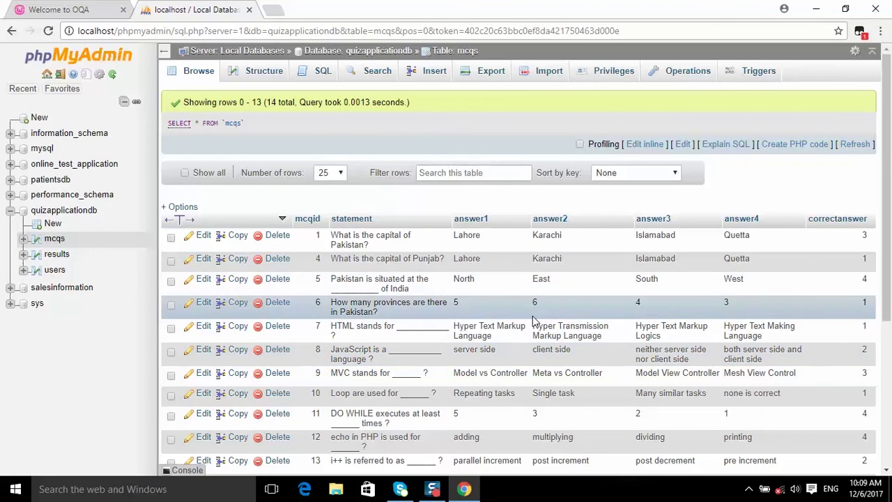
click(74, 9)
Sign in with the admin's mobile number and password to reach the Add MCQ Form.
click(363, 192)
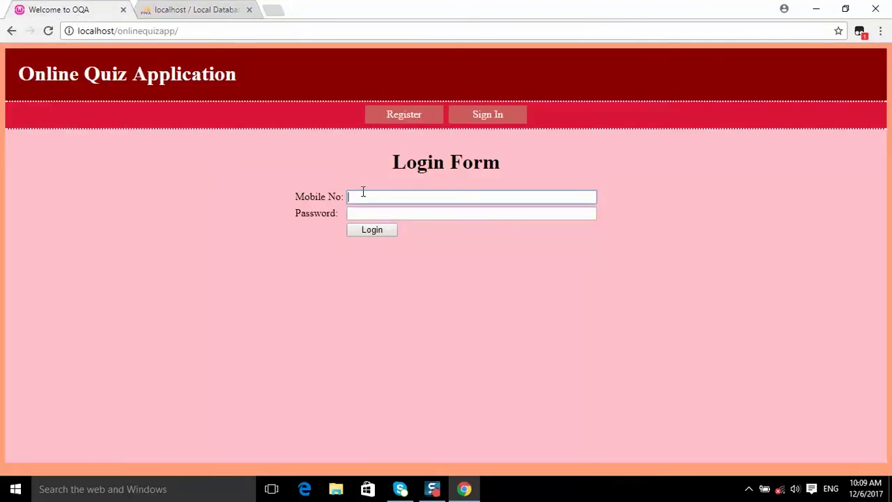
text(03331111111)
click(381, 214)
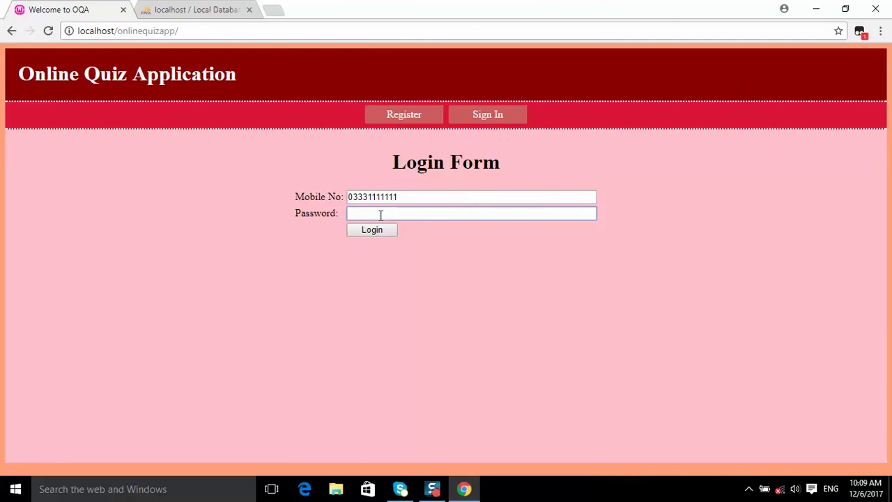
text(123)
click(371, 237)
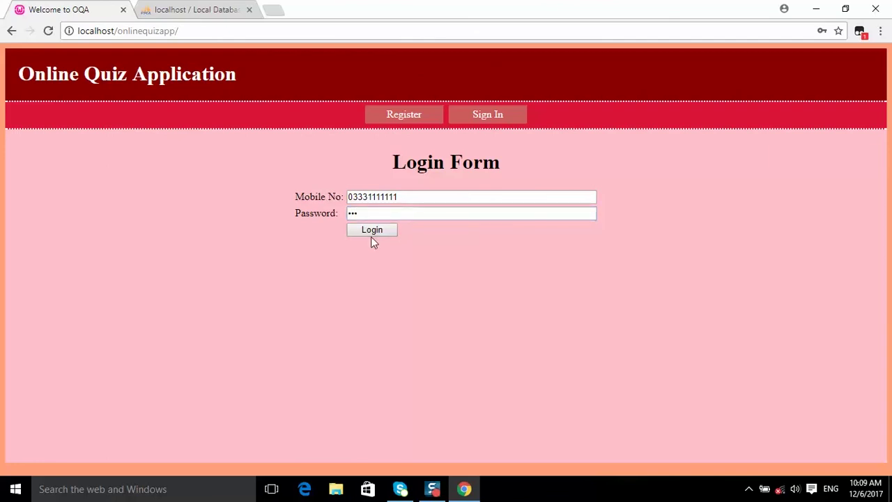
click(372, 233)
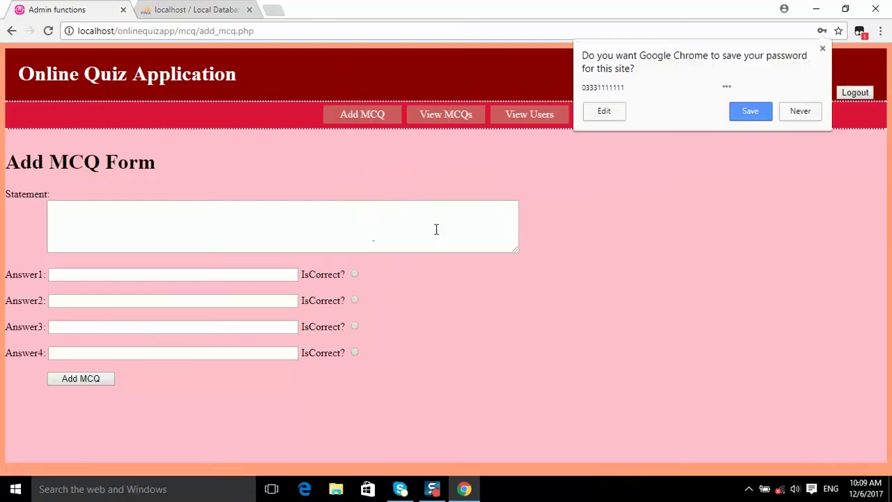
Decline saving the password and open View MCQs to list questions with answers.
click(602, 289)
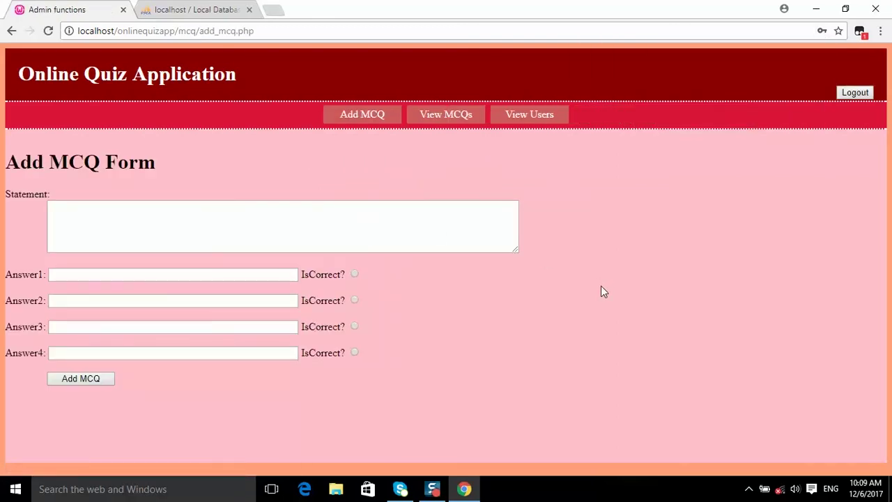
click(446, 115)
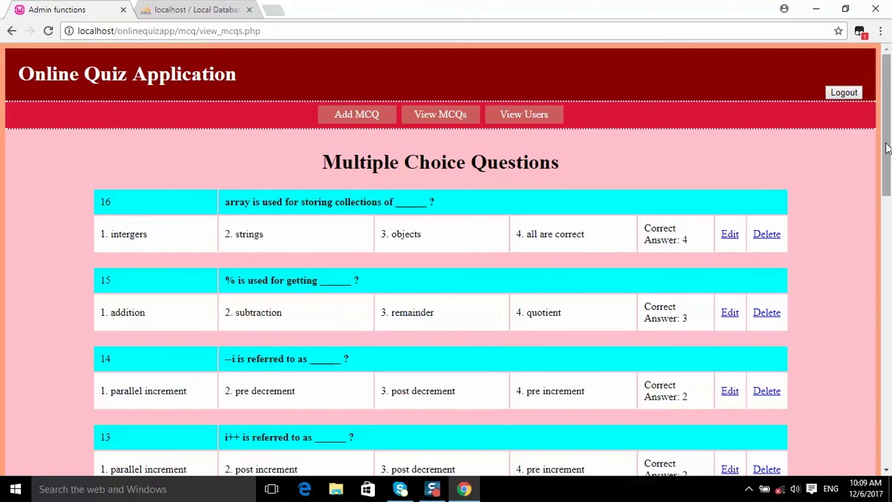
drag(886, 147, 540, 237)
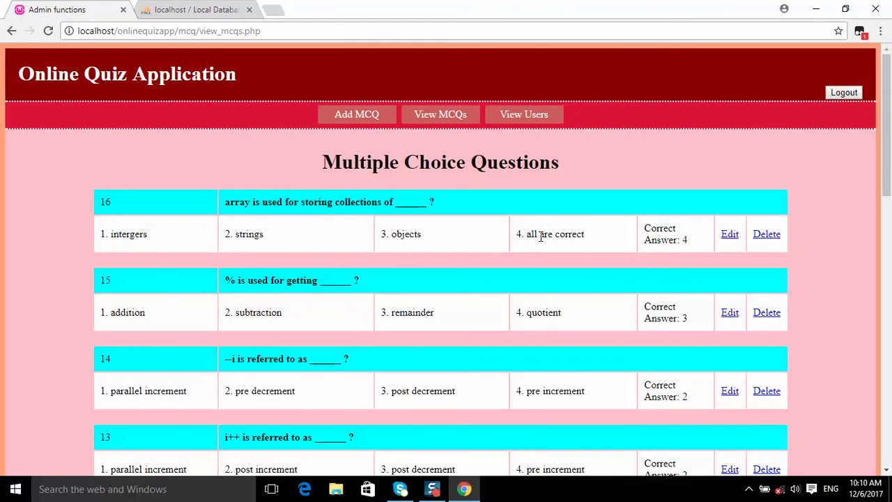
Minimize Chrome and select the Sublime Text Build 3126 x64 setup file on the desktop.
click(817, 8)
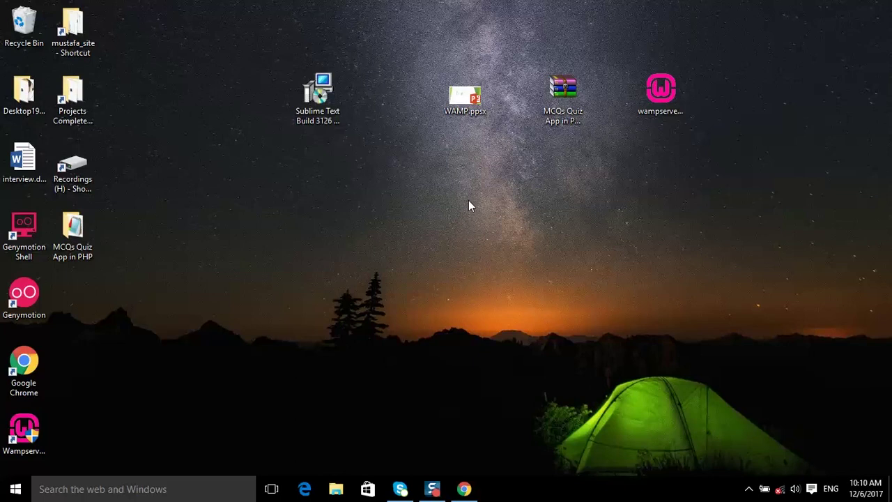
click(321, 98)
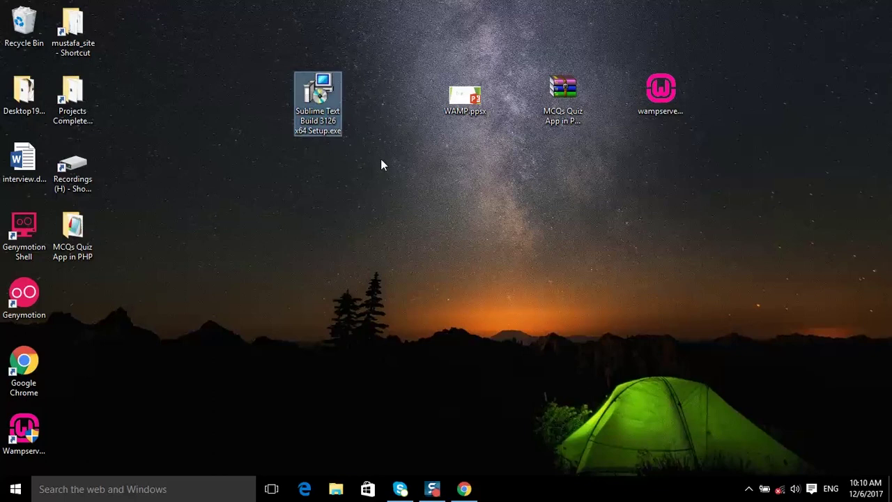